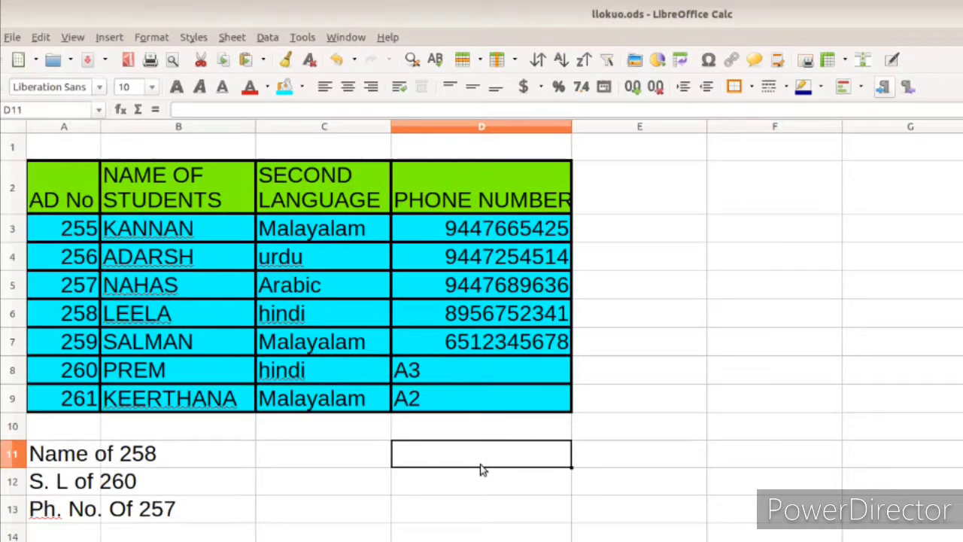
- Enter =VLOOKUP(A6,A2:D9,2,0) in cell D11 to look up the name for admission number 258
type("=")
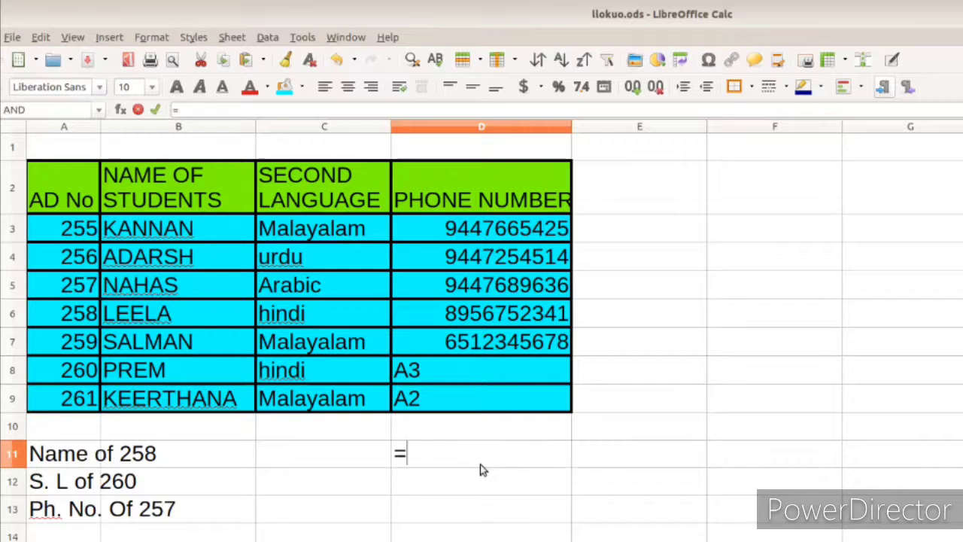
type("vloo")
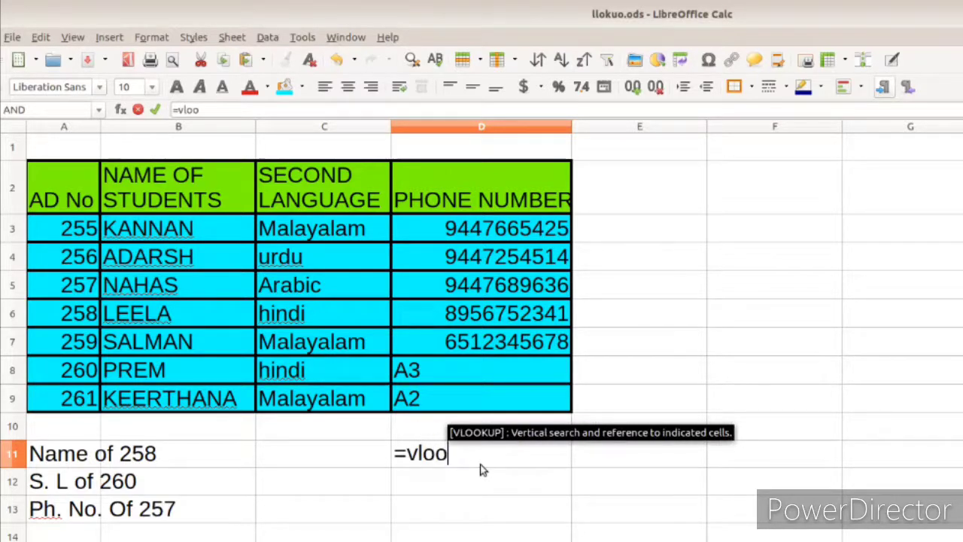
type("k")
key("Return")
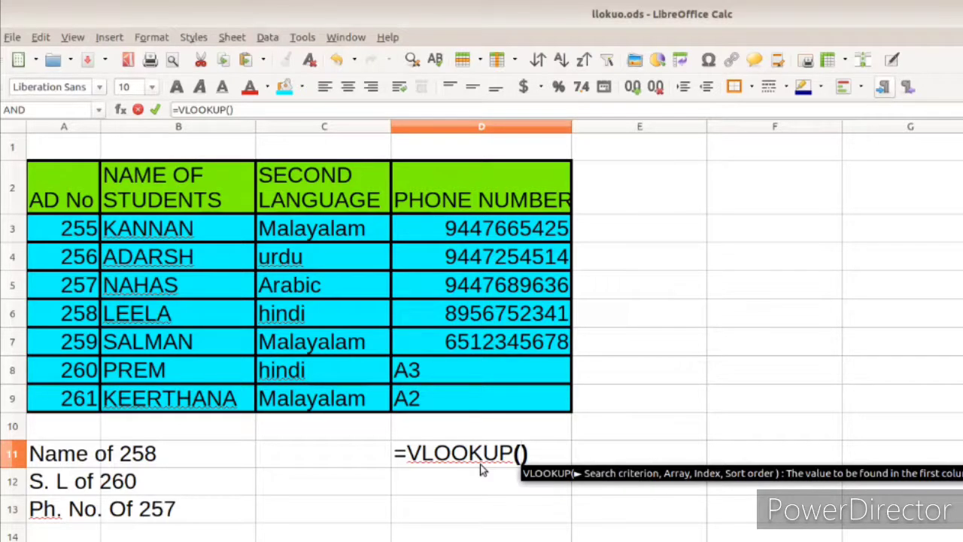
left_click(85, 315)
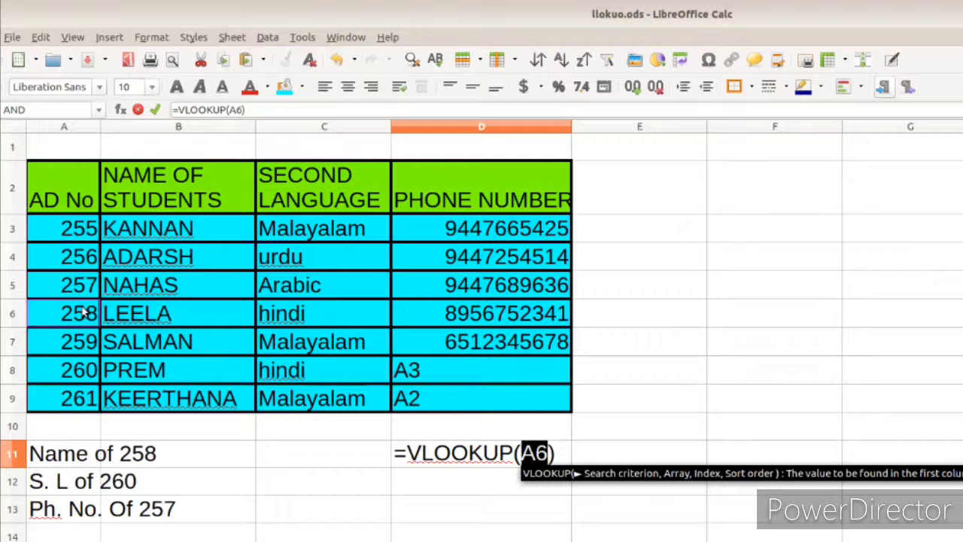
type(",")
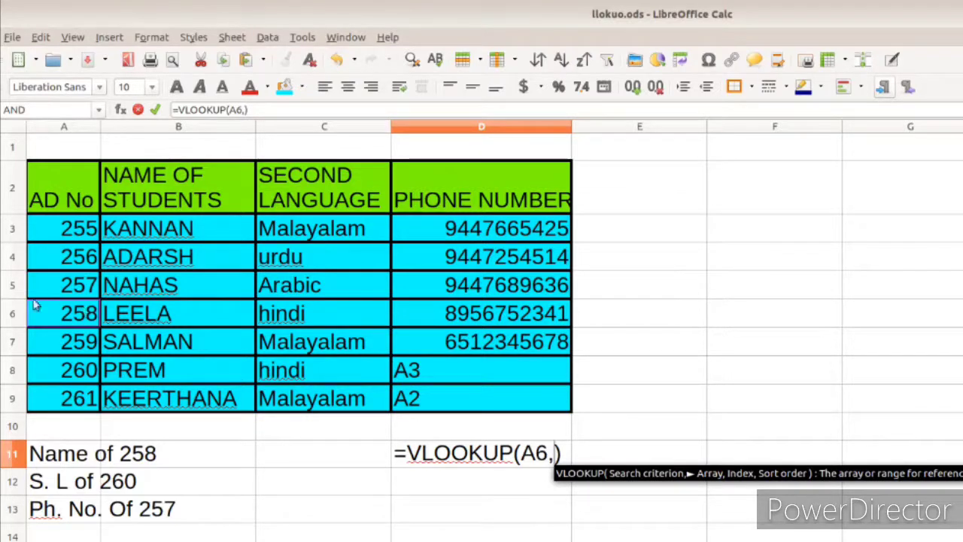
left_click_drag(60, 194, 545, 399)
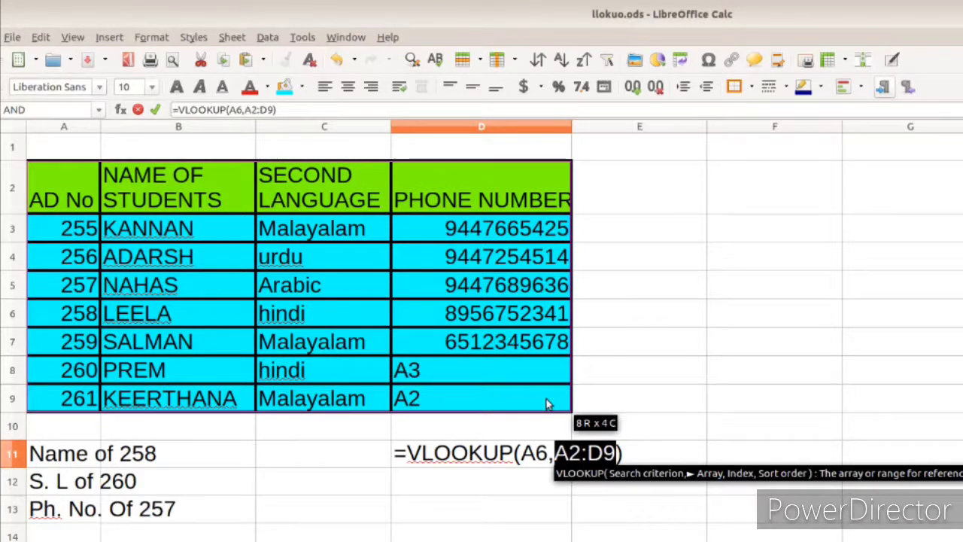
type(",")
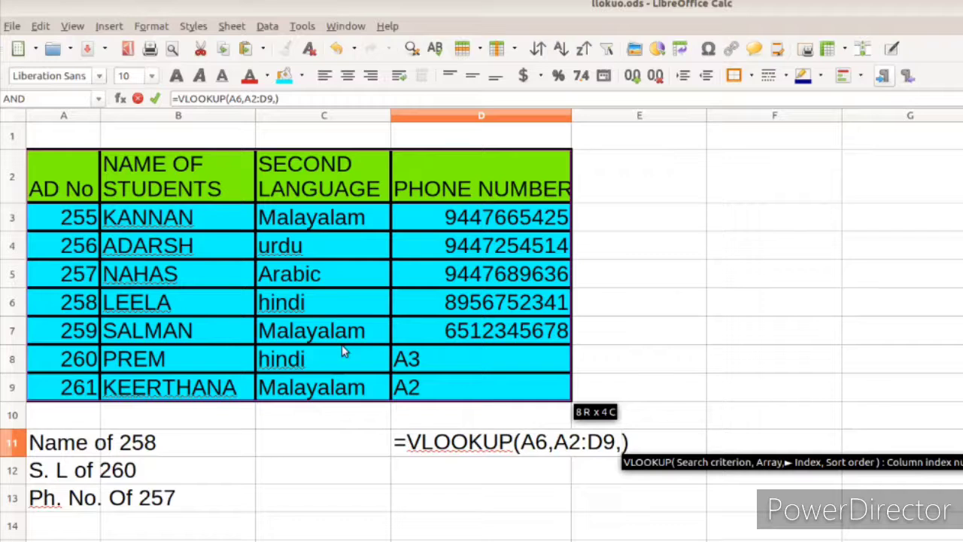
type("2,")
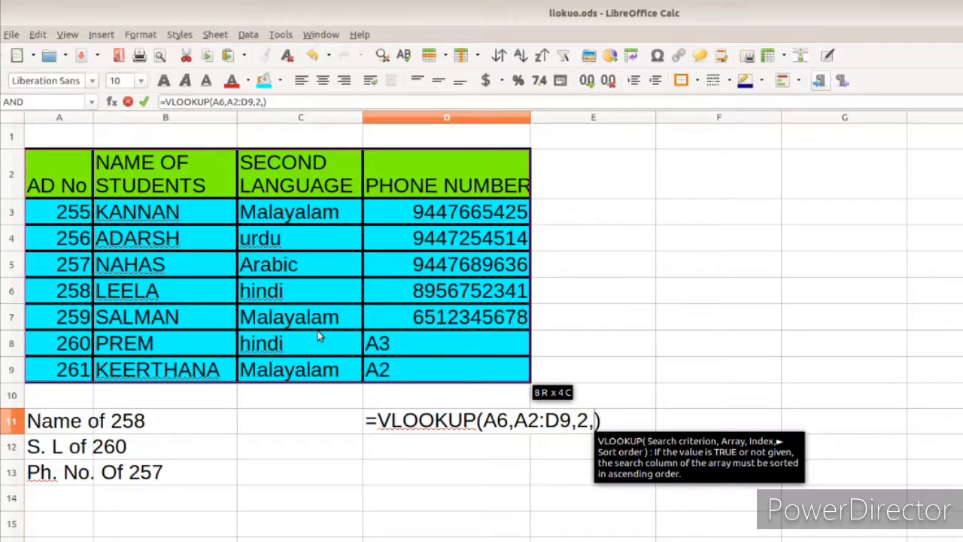
type("0")
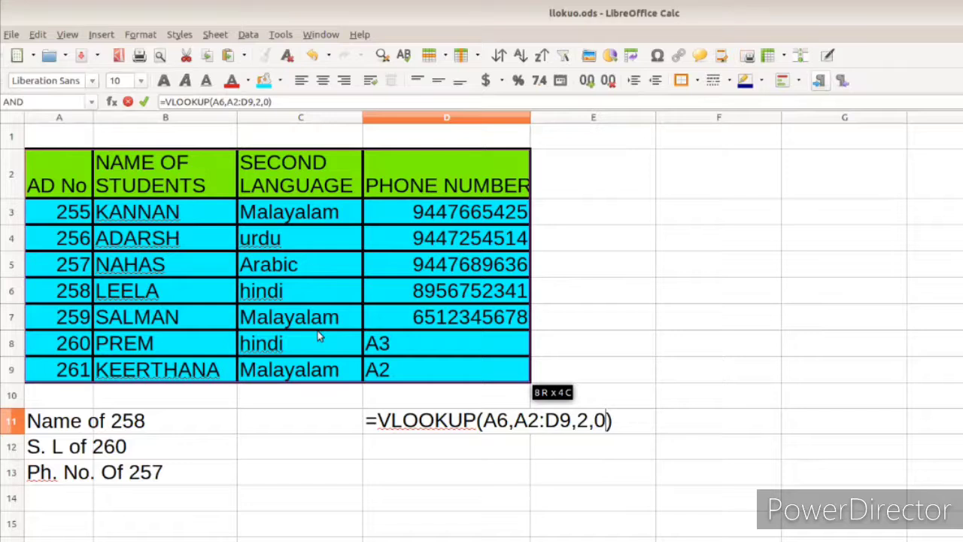
key("Return")
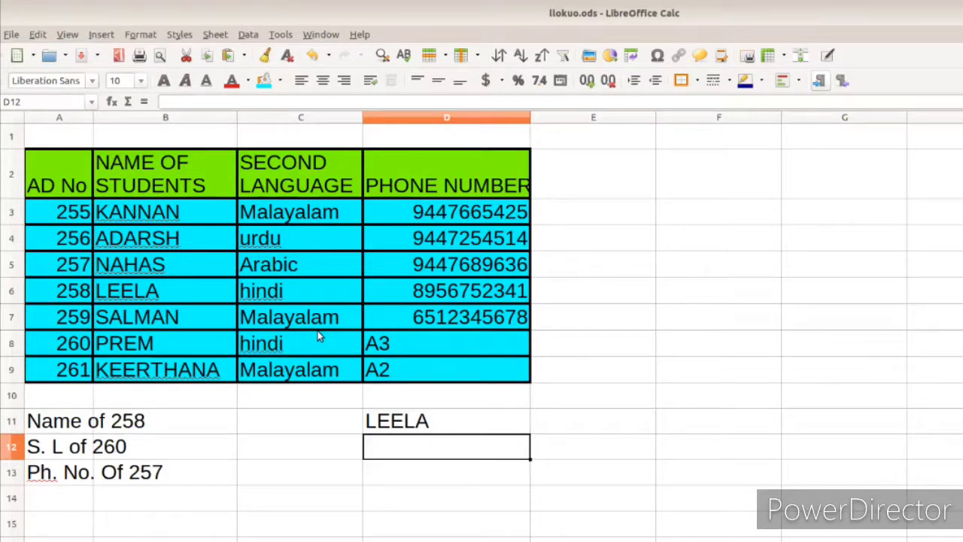
- Enter =VLOOKUP(260,A2:D9,3,0) in cell D12 to look up the second language for admission number 260
type("=")
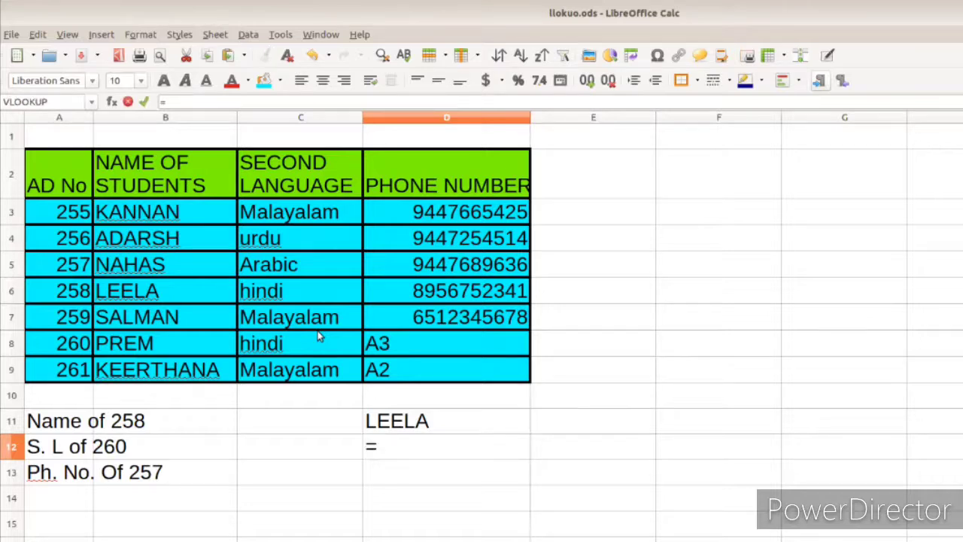
type("vlook")
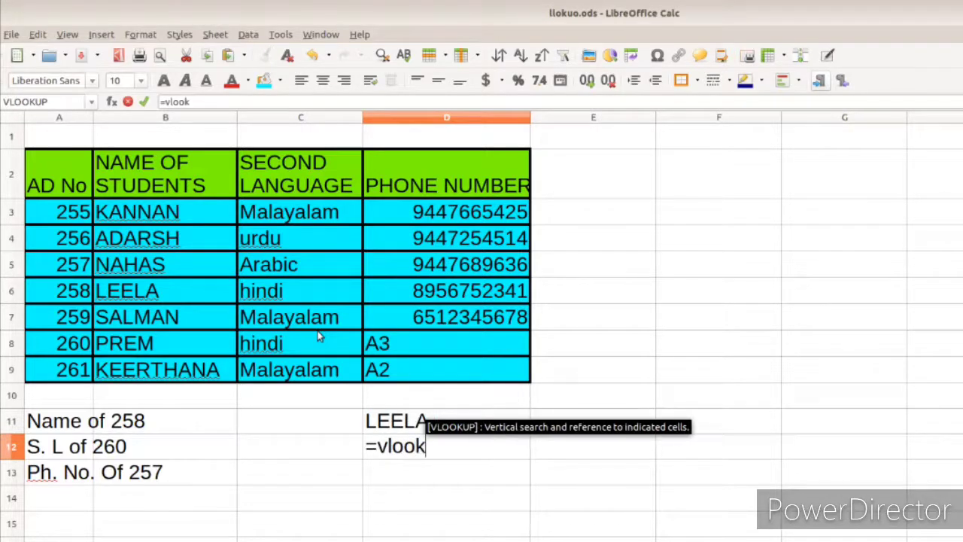
key("Return")
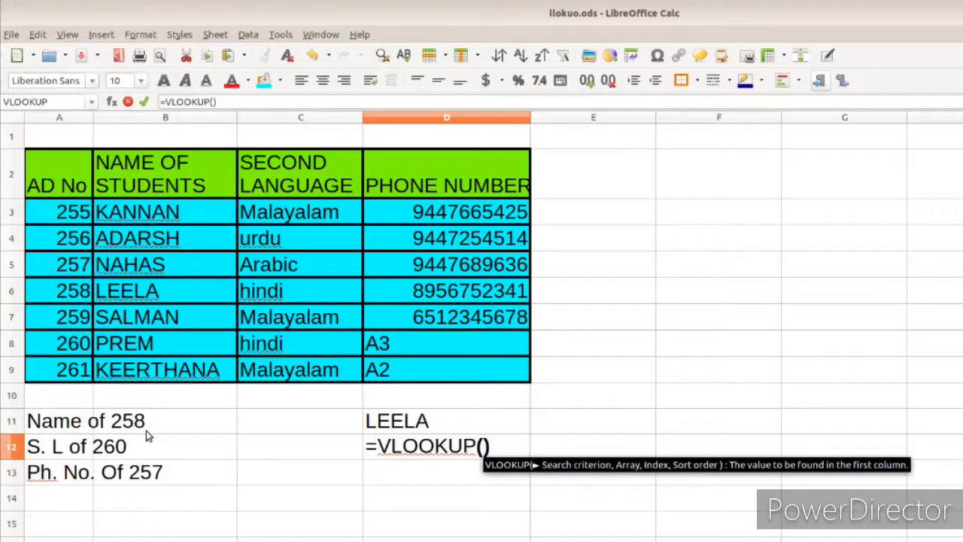
type("260")
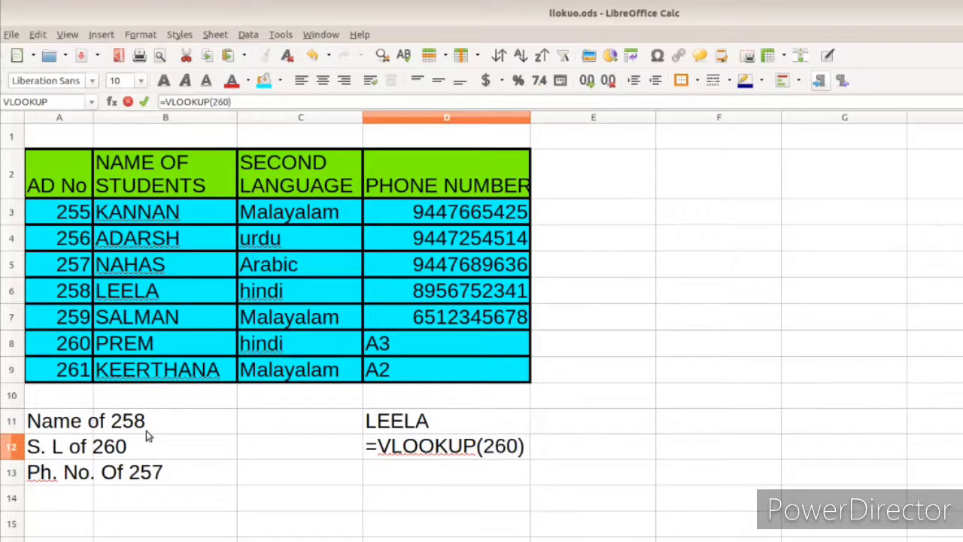
type(",")
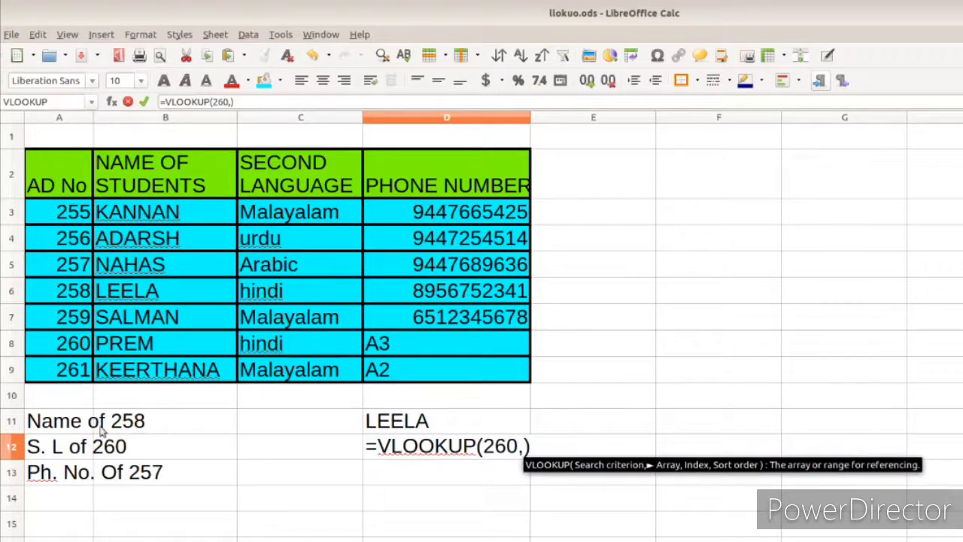
left_click_drag(53, 169, 492, 367)
type(",")
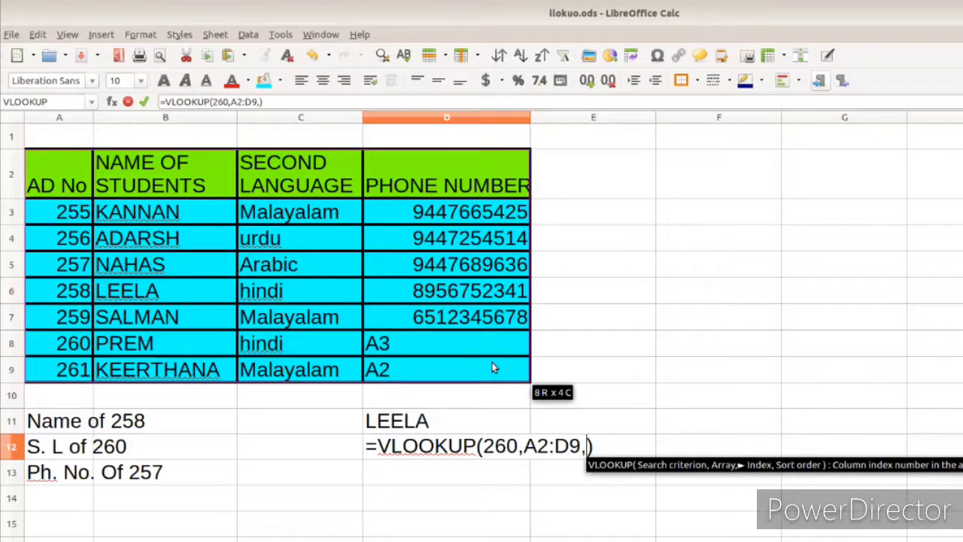
type("3")
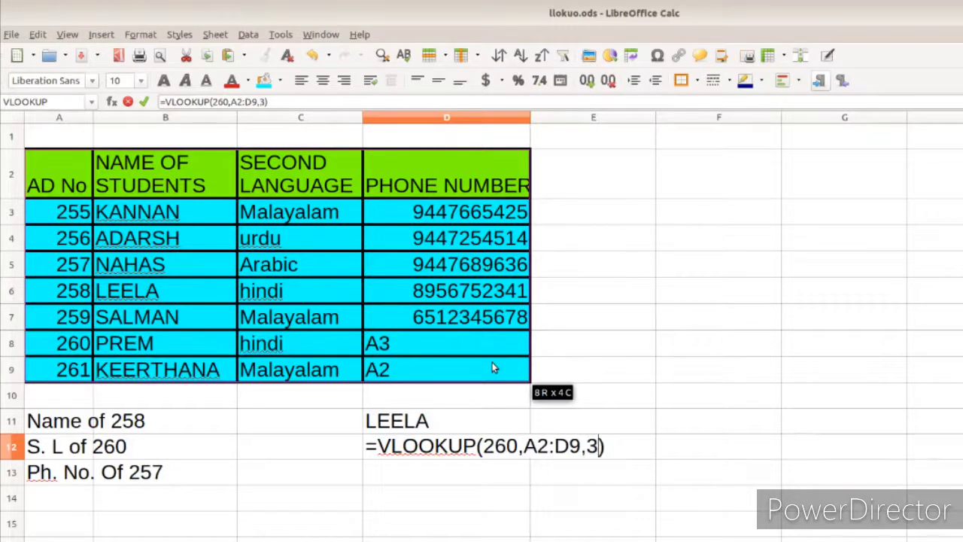
type(",")
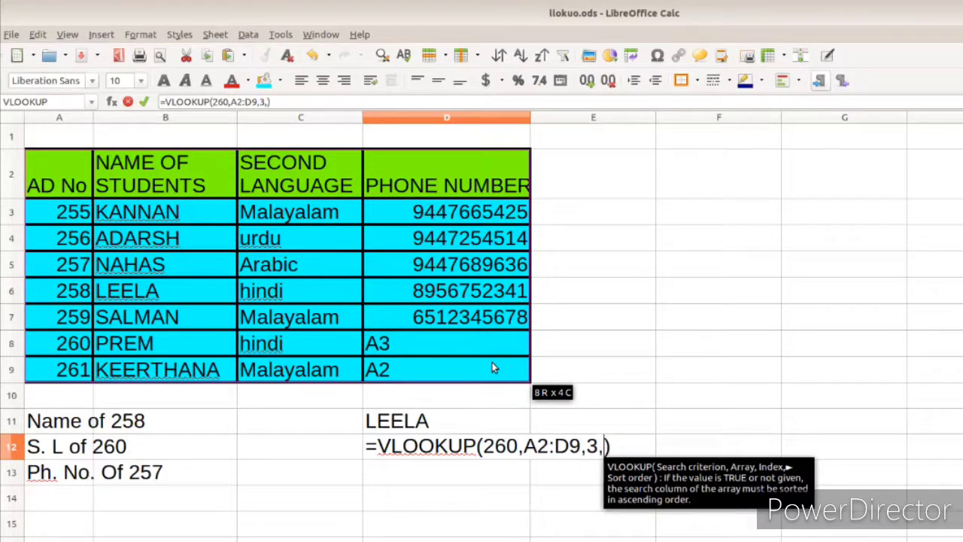
type("0")
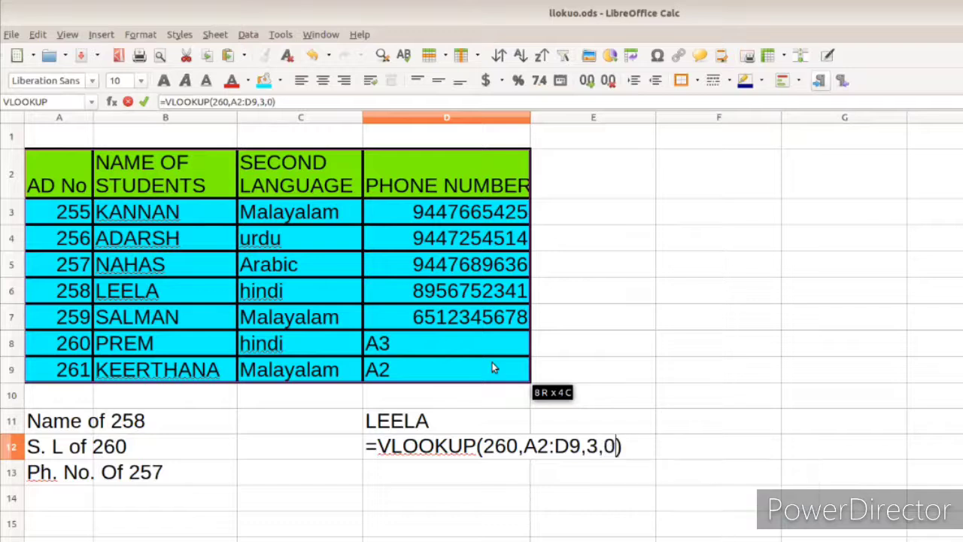
key("Return")
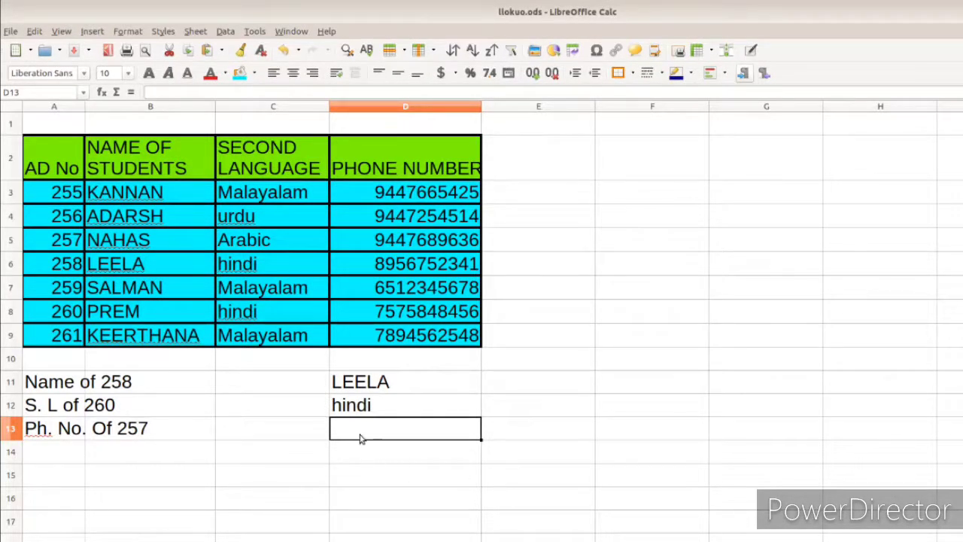
- Enter =VLOOKUP(257,A2:D9,4,0) in cell D13 to look up the phone number for admission number 257
type("=")
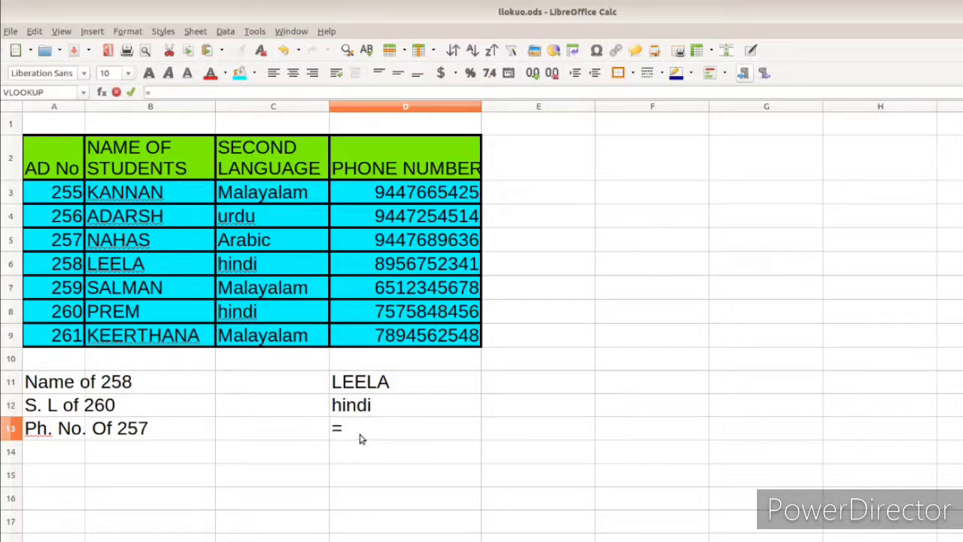
type("vlook")
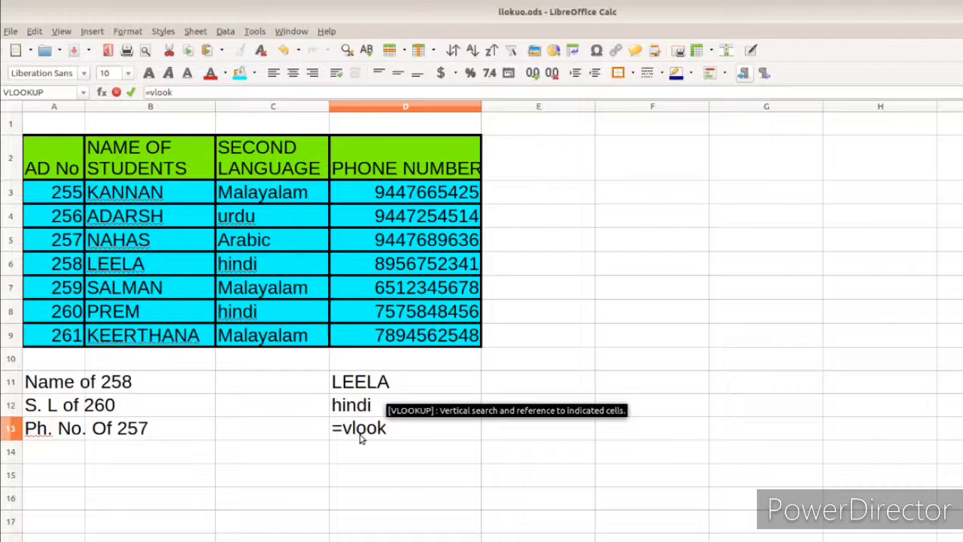
key("Return")
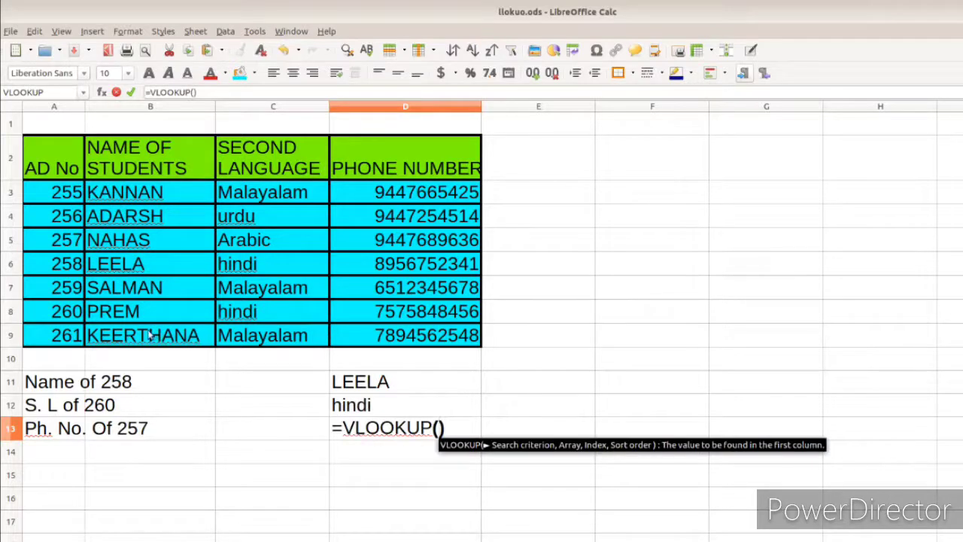
type("257")
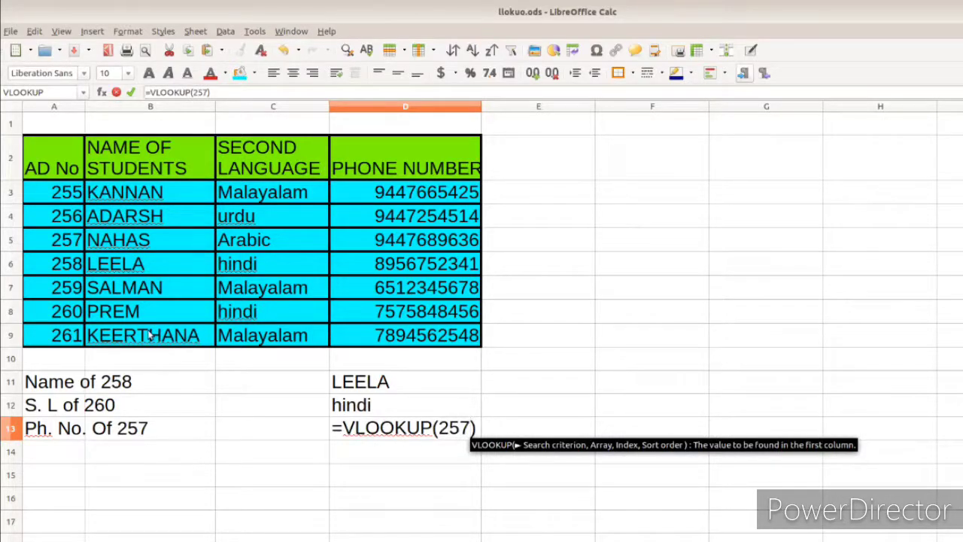
type(",")
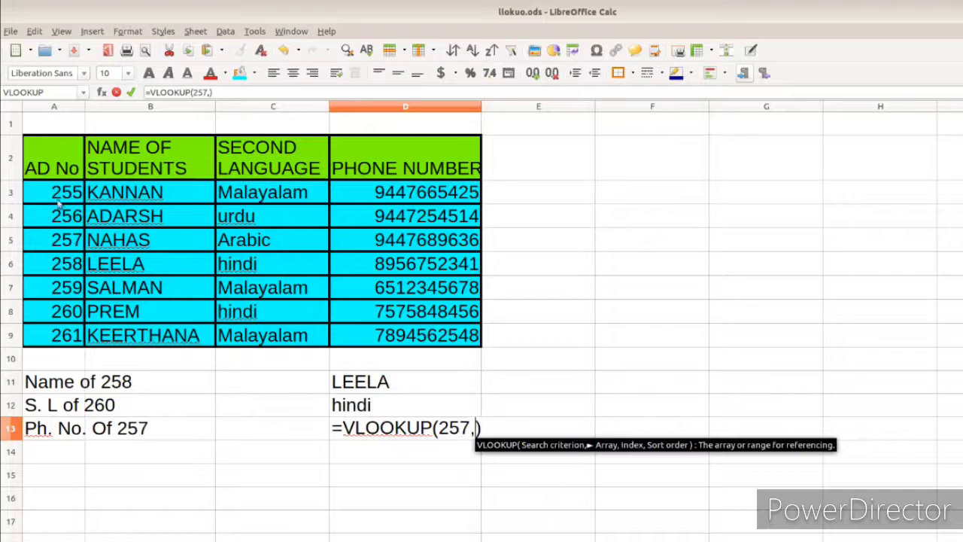
left_click_drag(48, 152, 448, 343)
type(",")
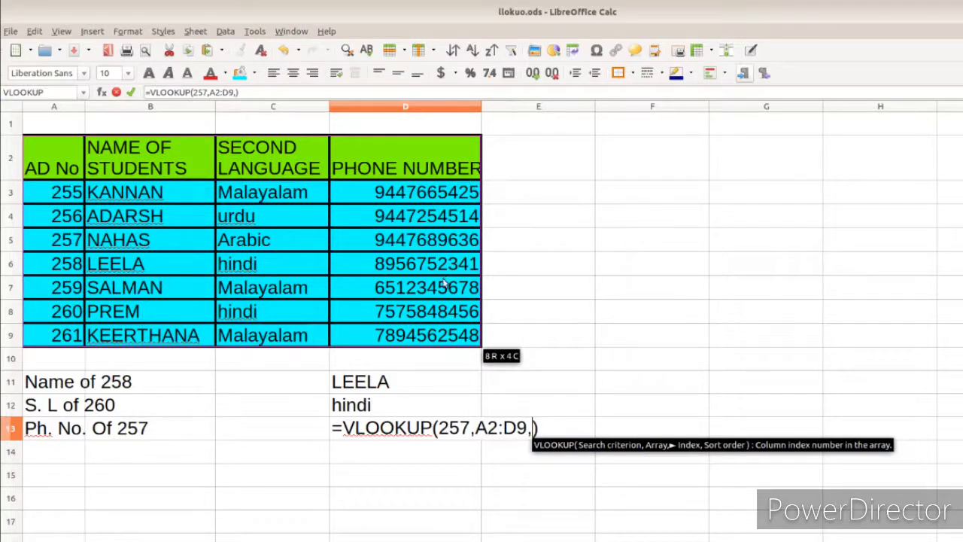
type("4")
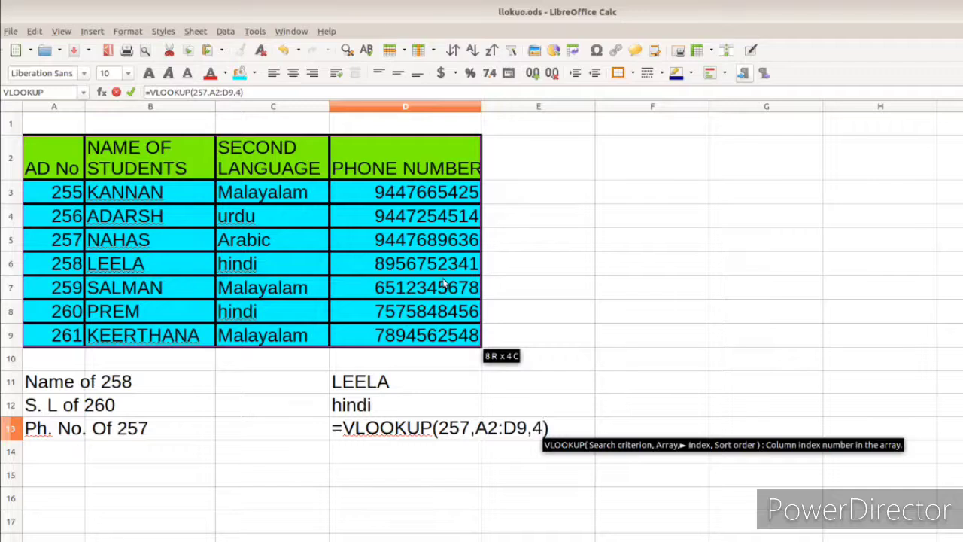
type(",")
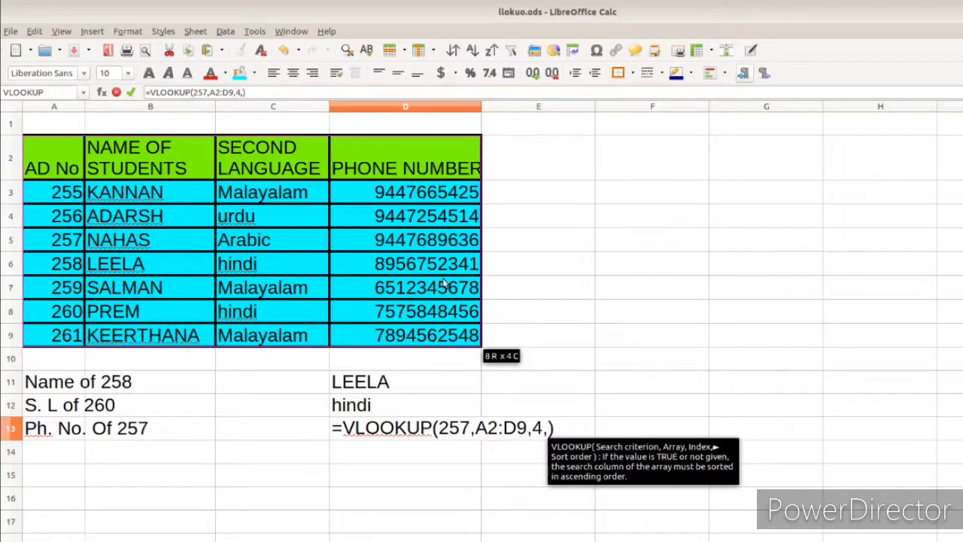
type("0")
key("Return")
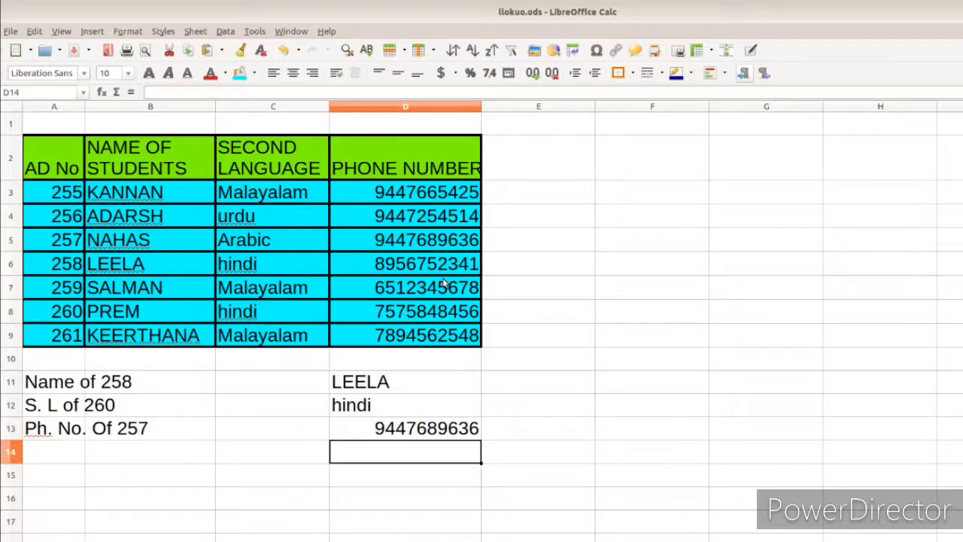
- Enter =VLOOKUP(262,A2:D9,4,0) in cell D14 to look up the phone number for admission number 262 with an exact match
type("=")
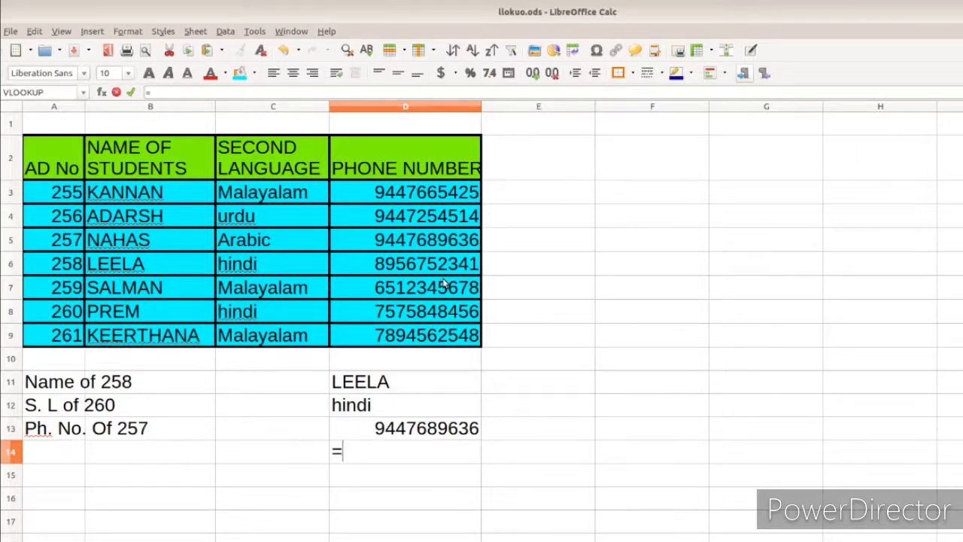
type("v")
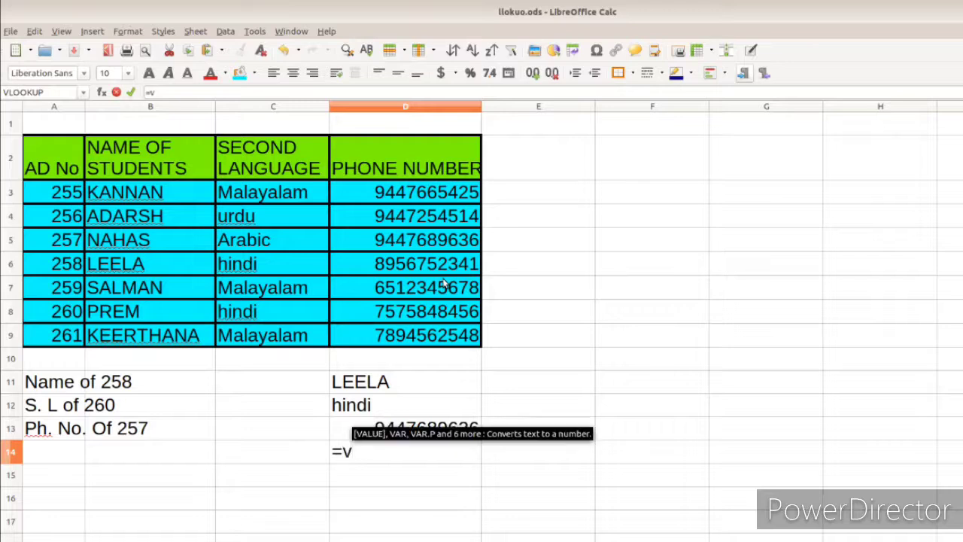
type("loo")
key("Return")
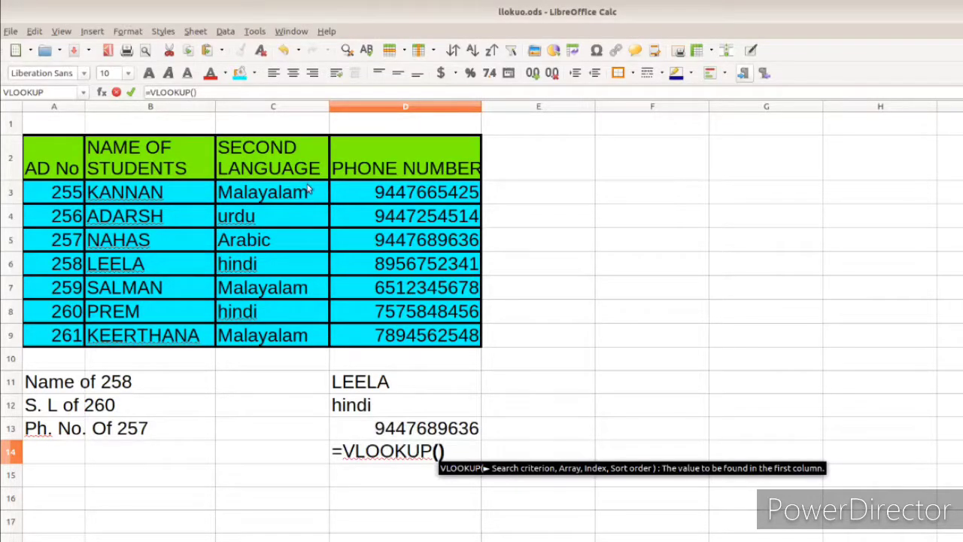
type("26")
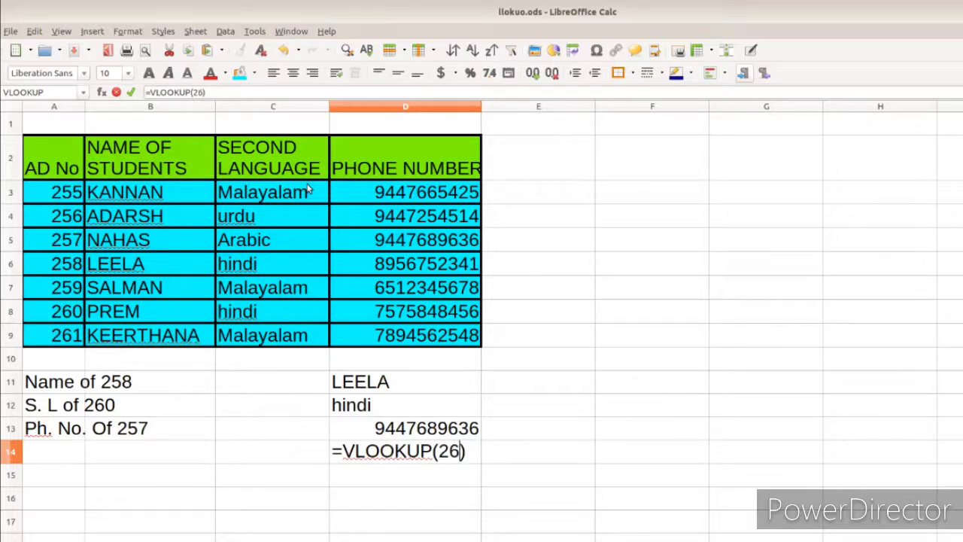
type("2,")
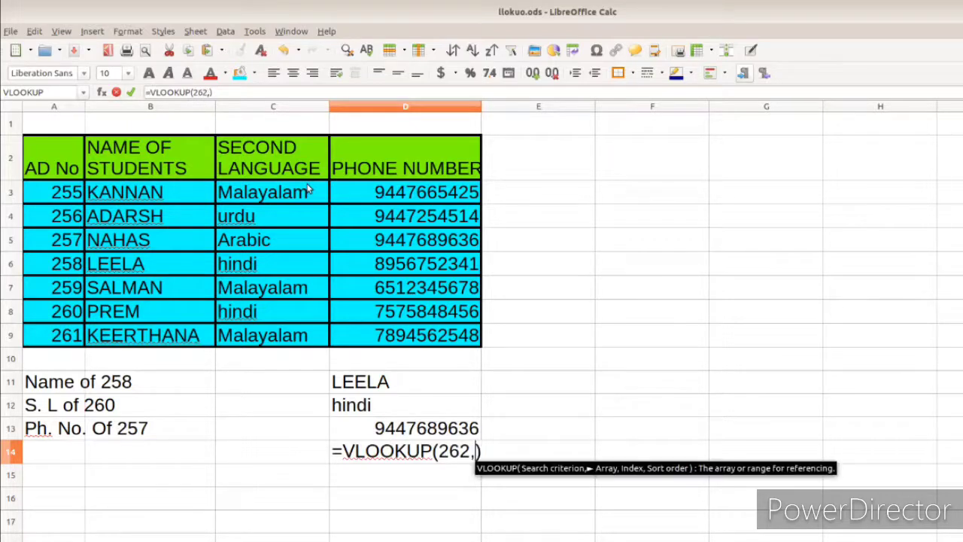
left_click_drag(41, 171, 427, 342)
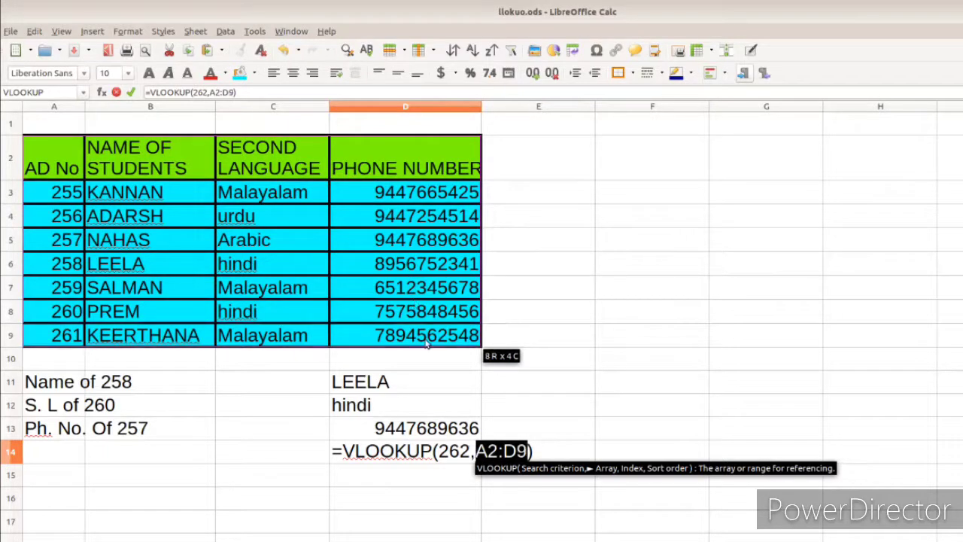
type(",")
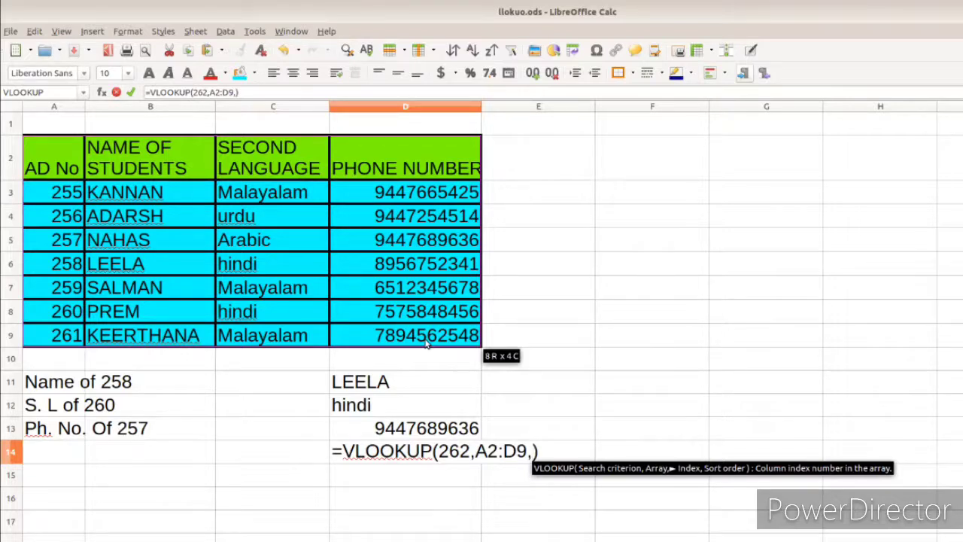
type("4,")
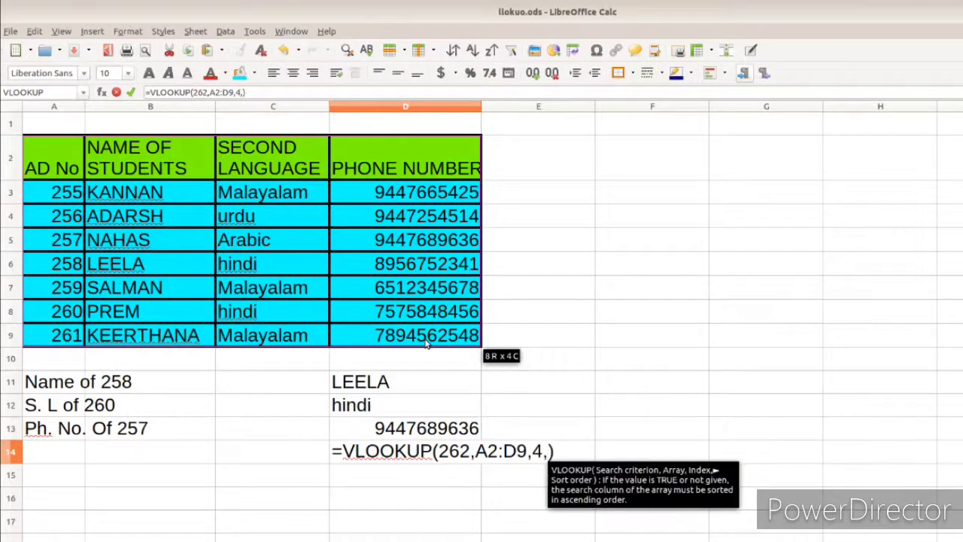
type("0")
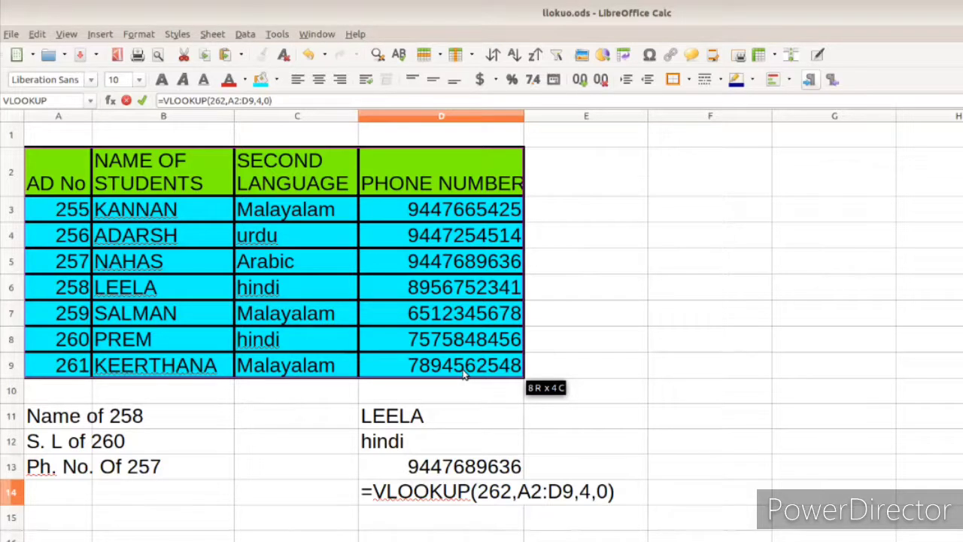
key("Return")
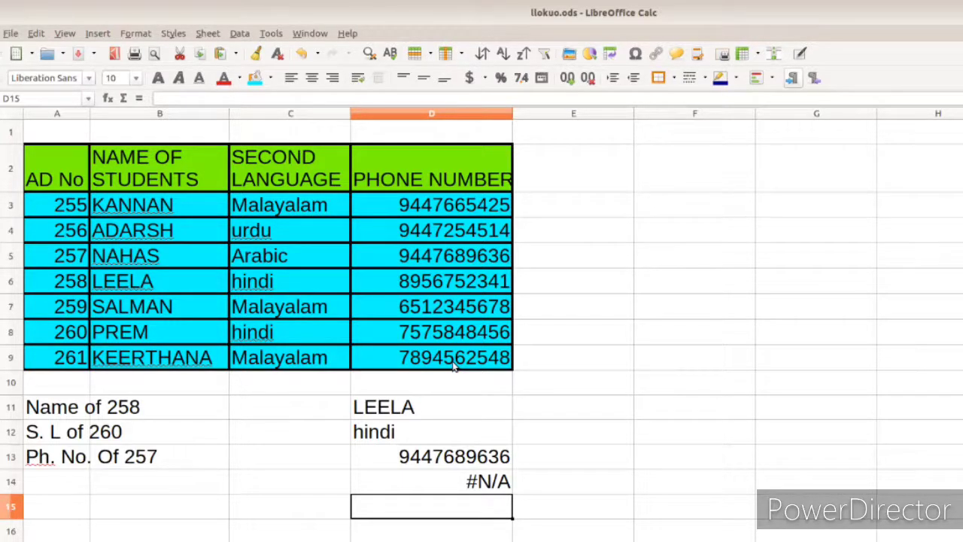
- Enter =VLOOKUP(262,A2:D9,4,1) in cell D15 to look up the phone number for admission number 262 with sort order 1
type("=")
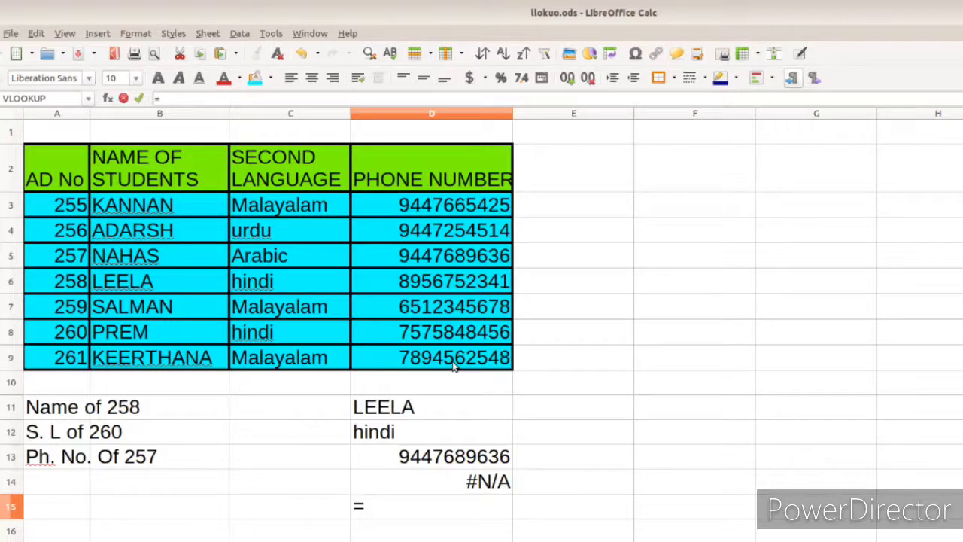
type("vloo")
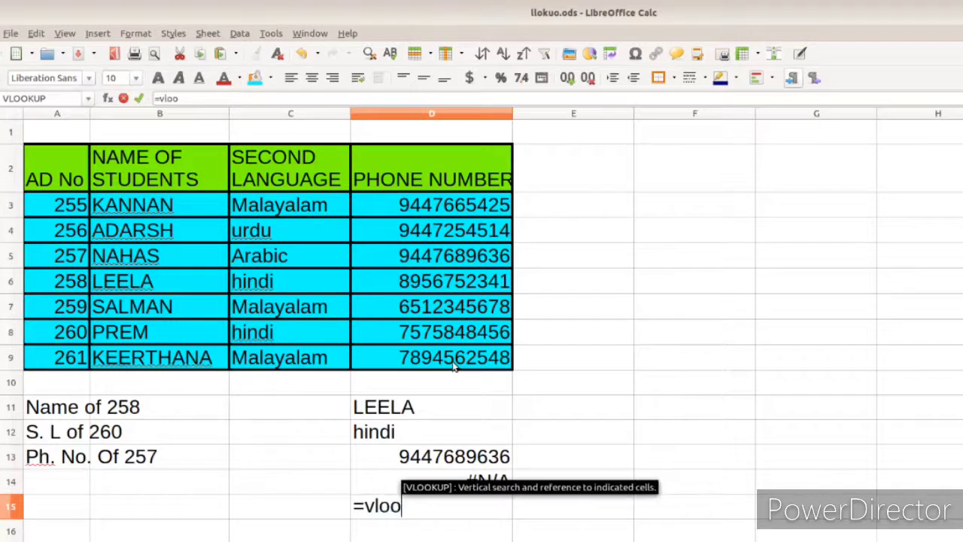
type("k")
key("Return")
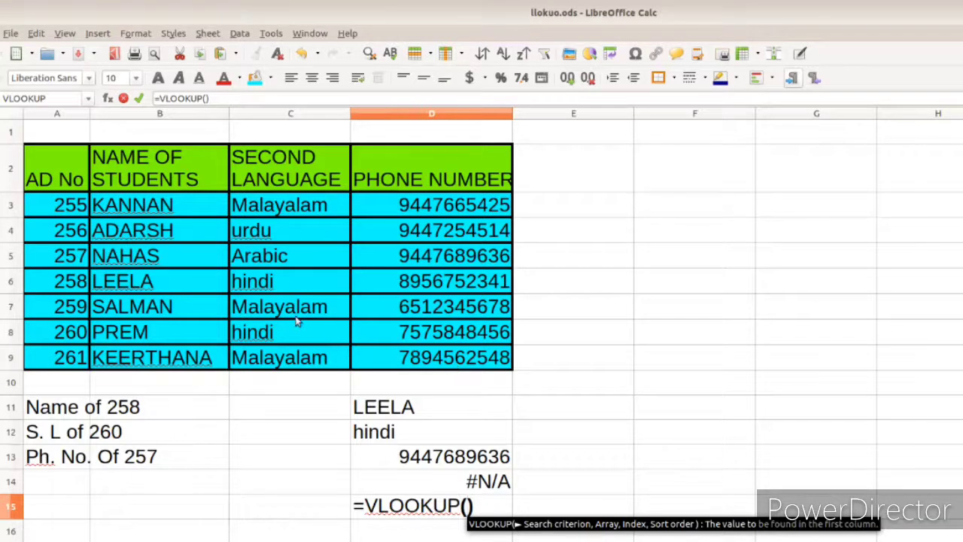
type("262")
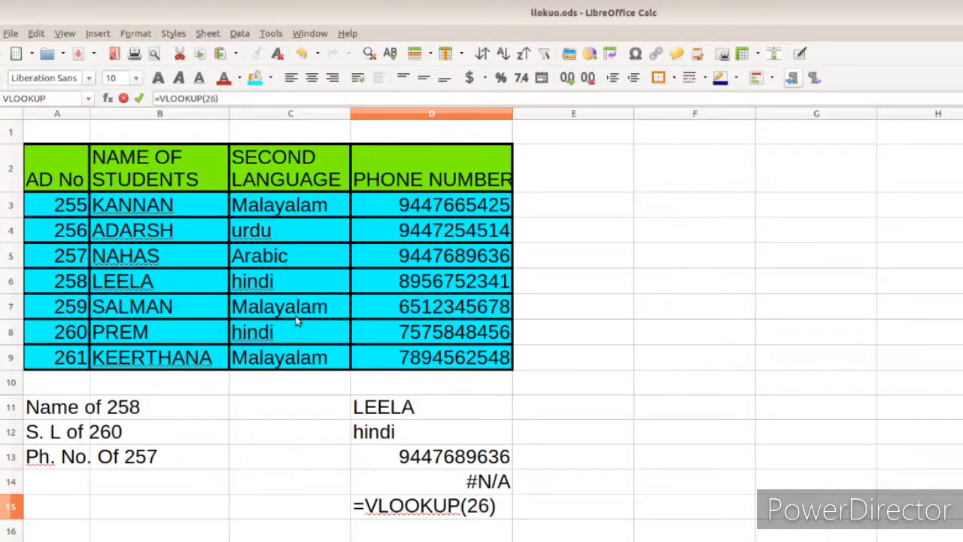
type(",")
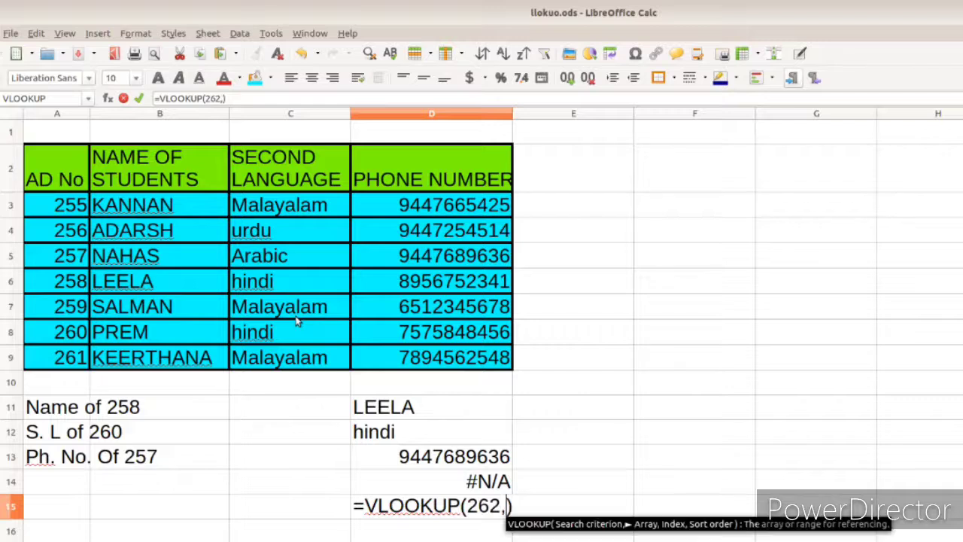
left_click_drag(59, 179, 433, 362)
type(",")
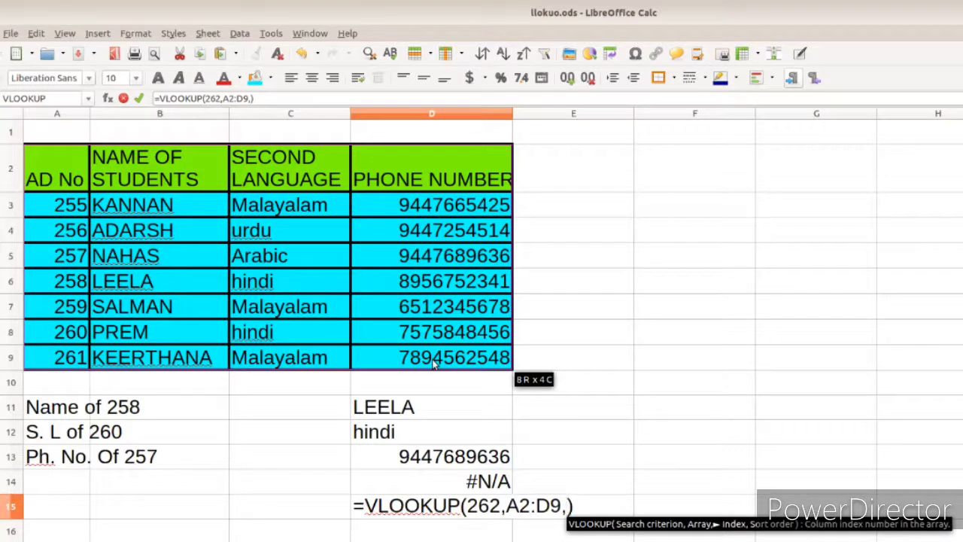
type("4")
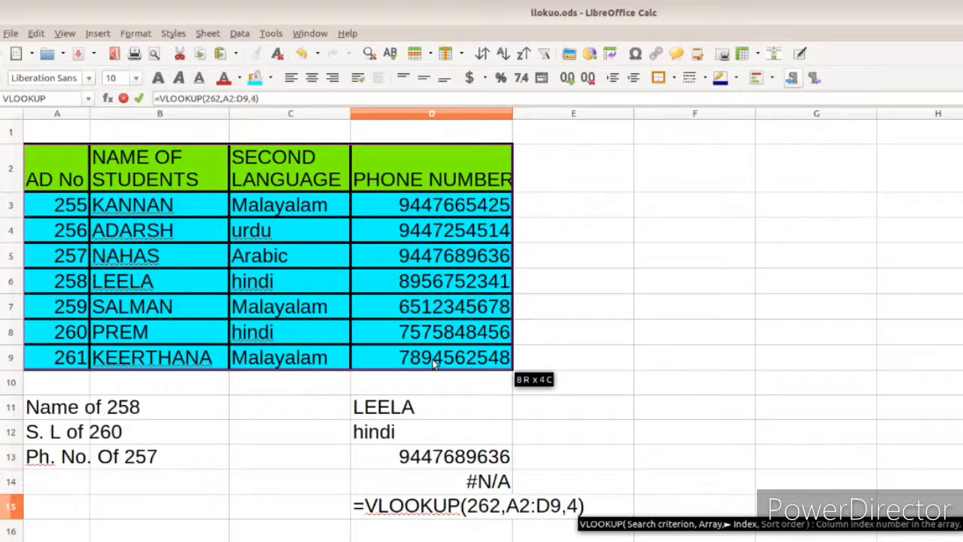
type(",")
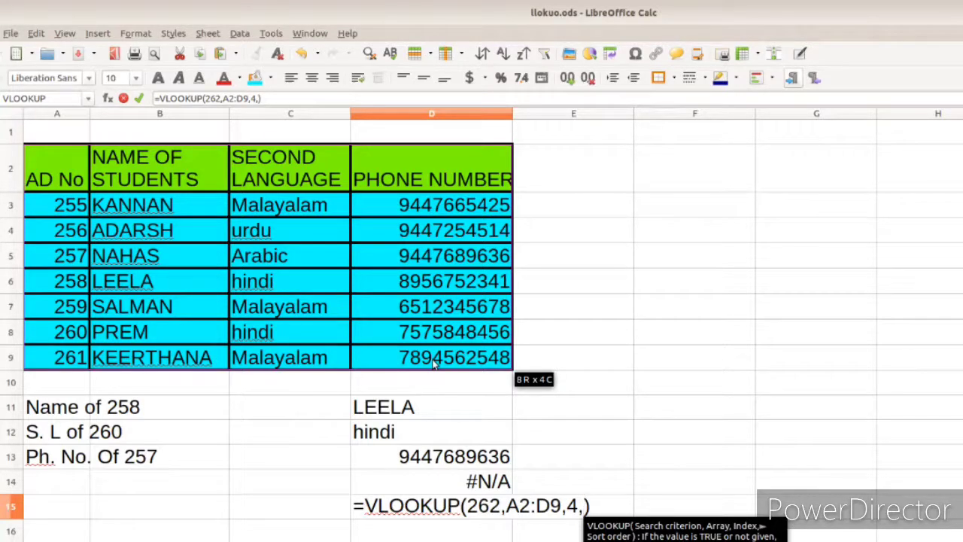
type("1")
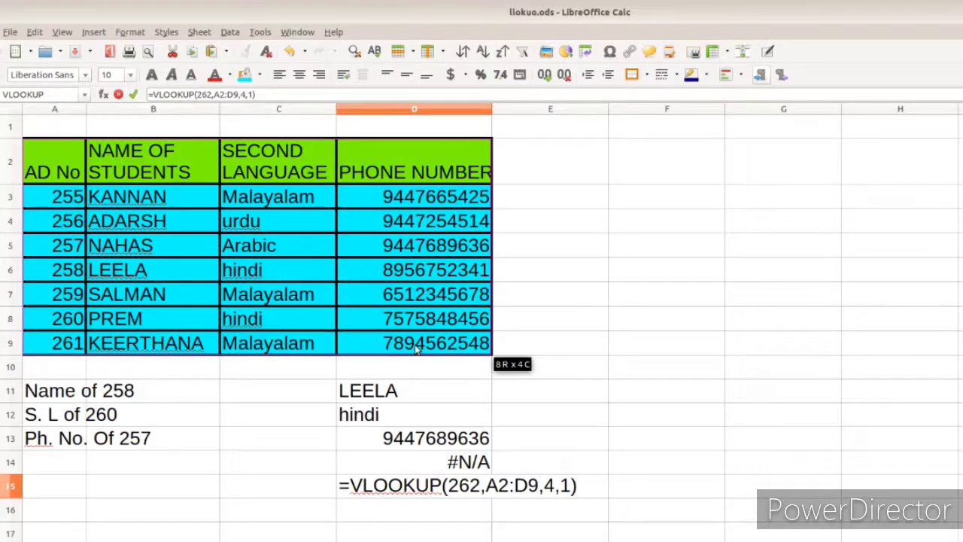
key("Return")
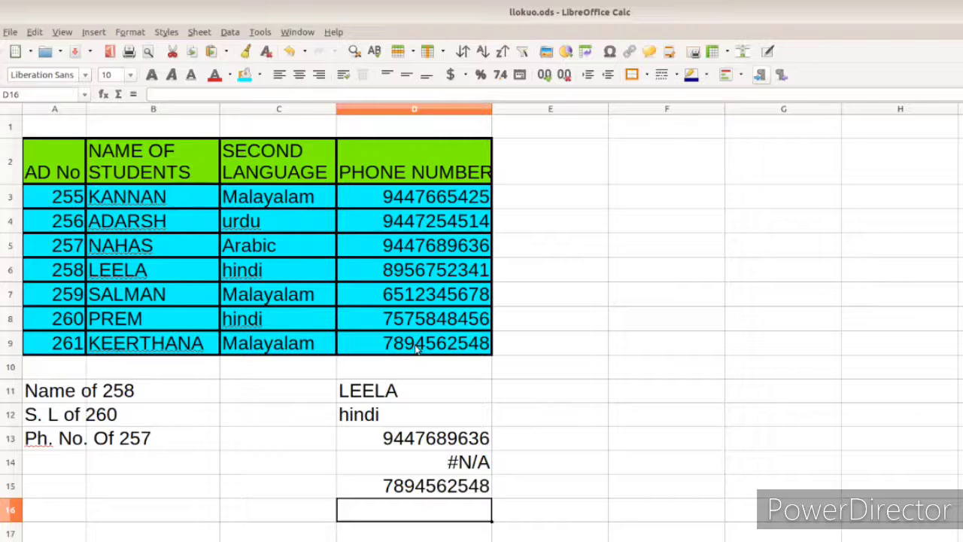